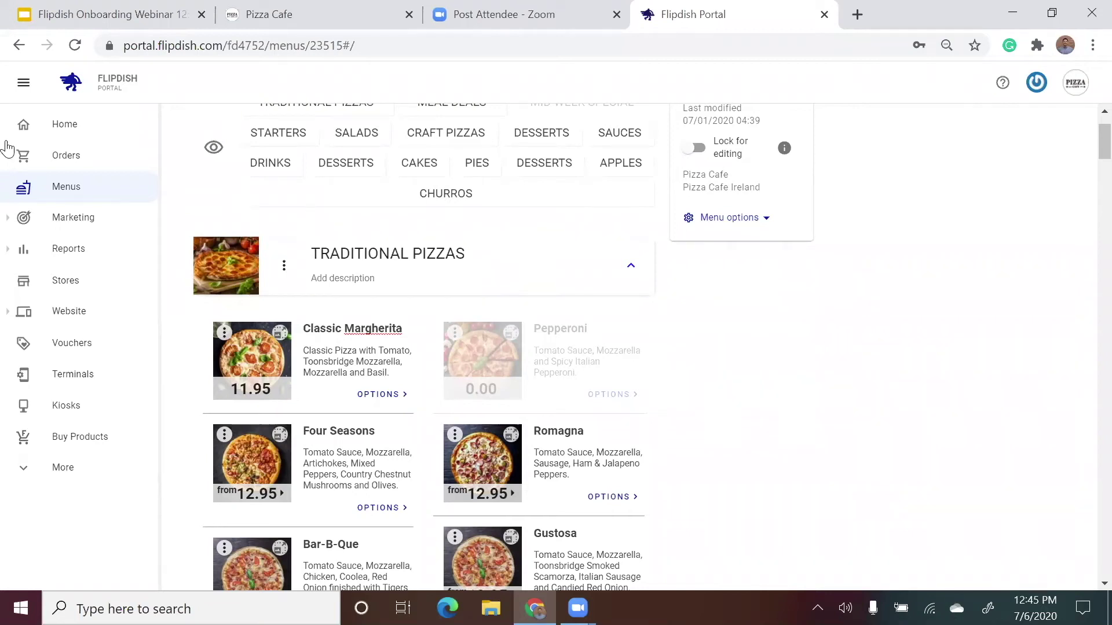
From the portal Home page, open the Pizza Cafe store's settings
click(68, 128)
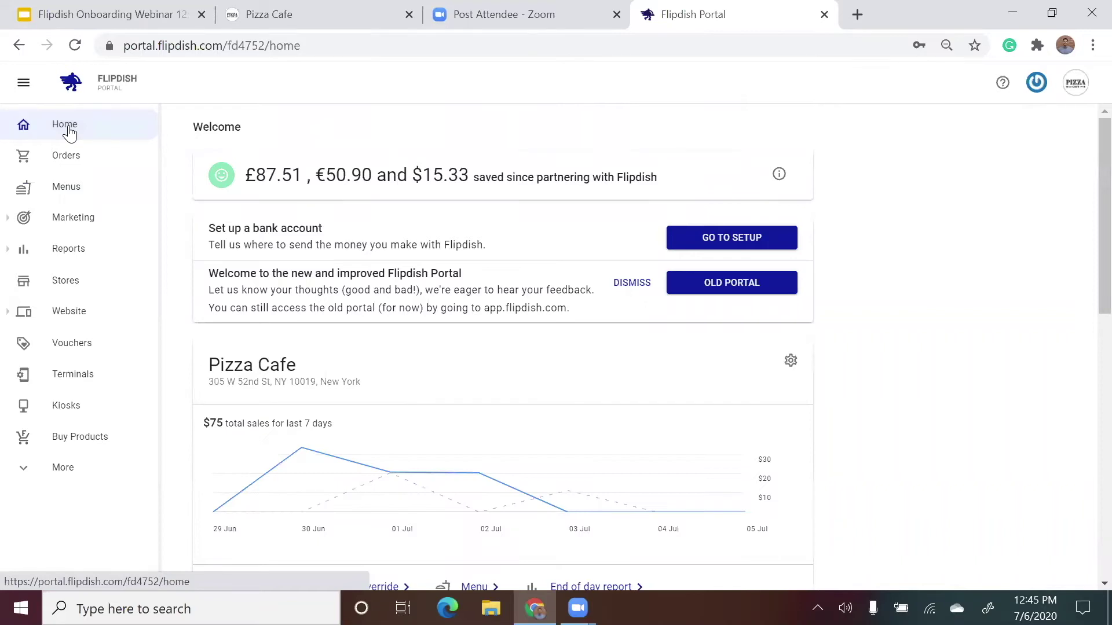
scroll(464, 290, down, 1)
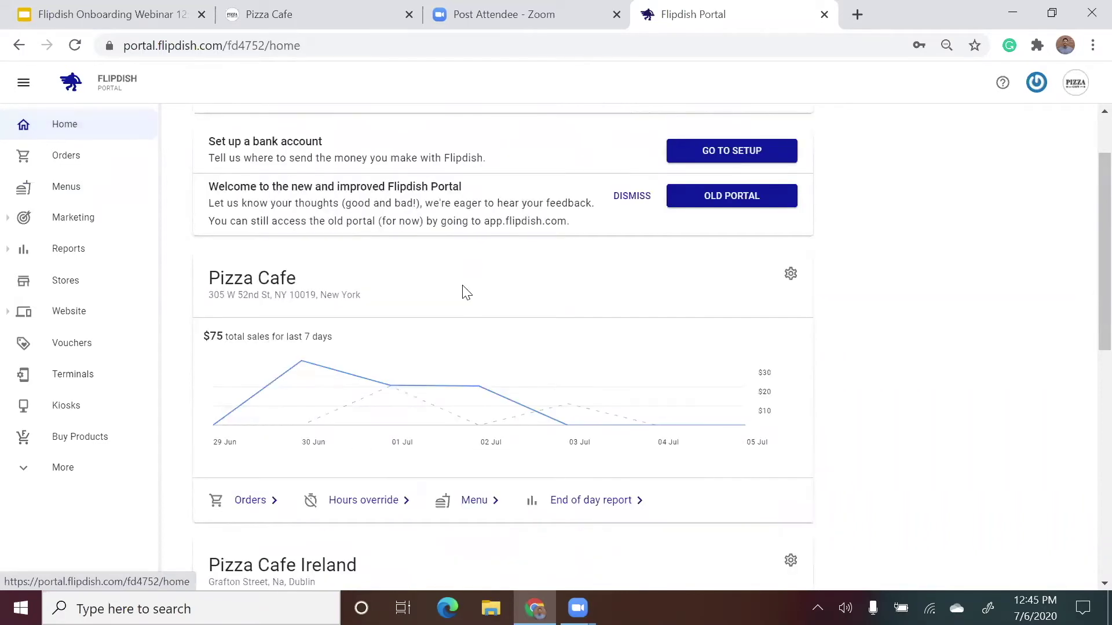
click(785, 287)
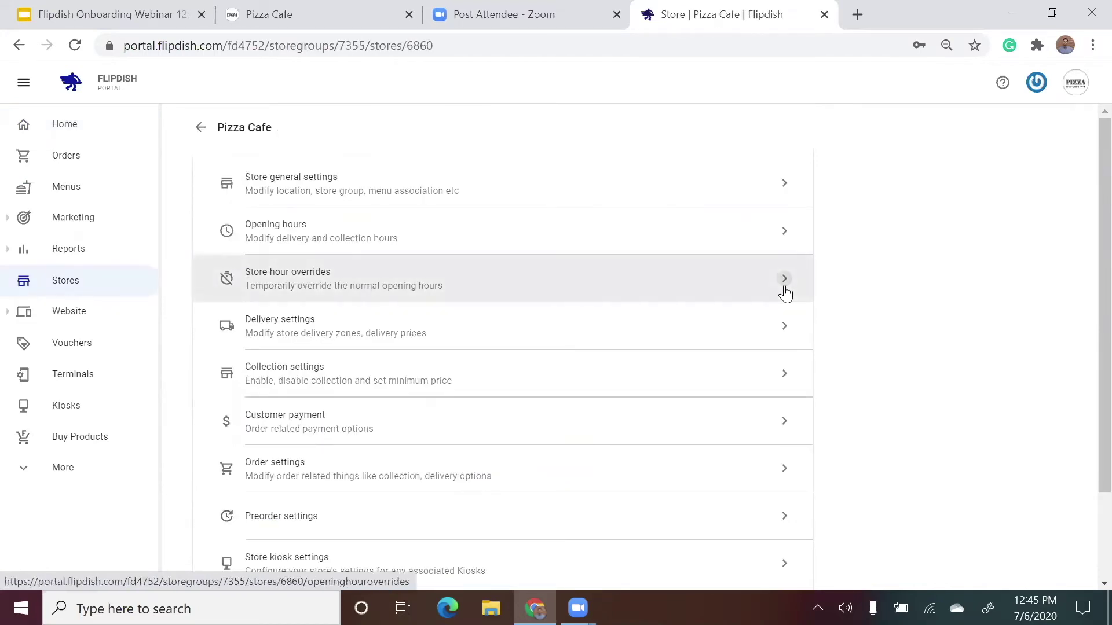
Open Pizza Cafe's delivery zones map, then pan and zoom out to show all zones, including Queens
click(522, 327)
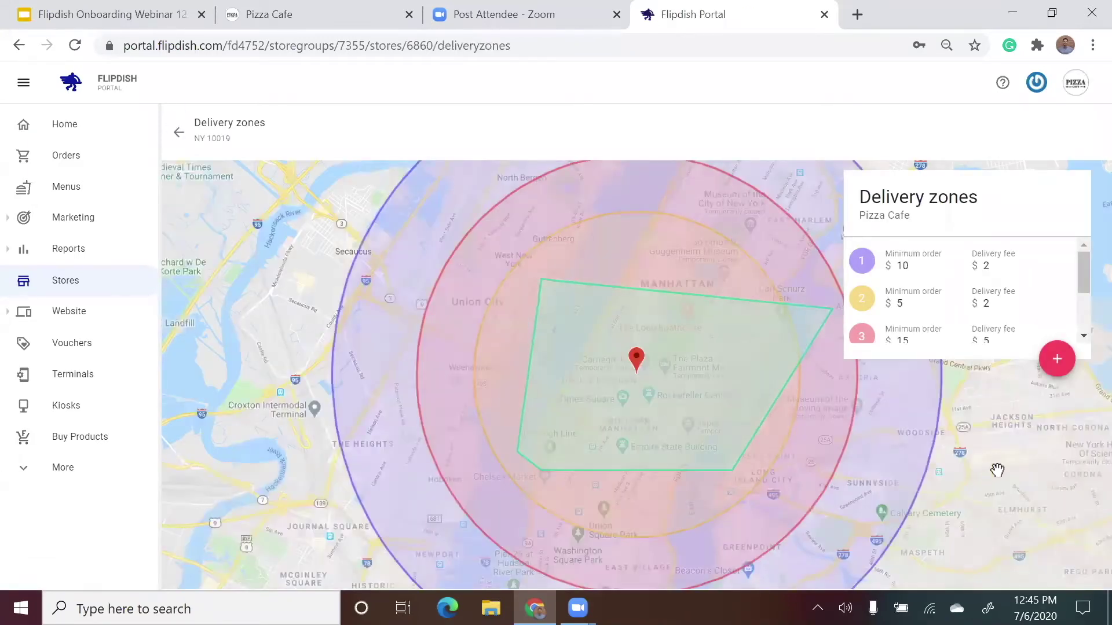
drag(919, 446, 890, 430)
scroll(901, 422, down, 1)
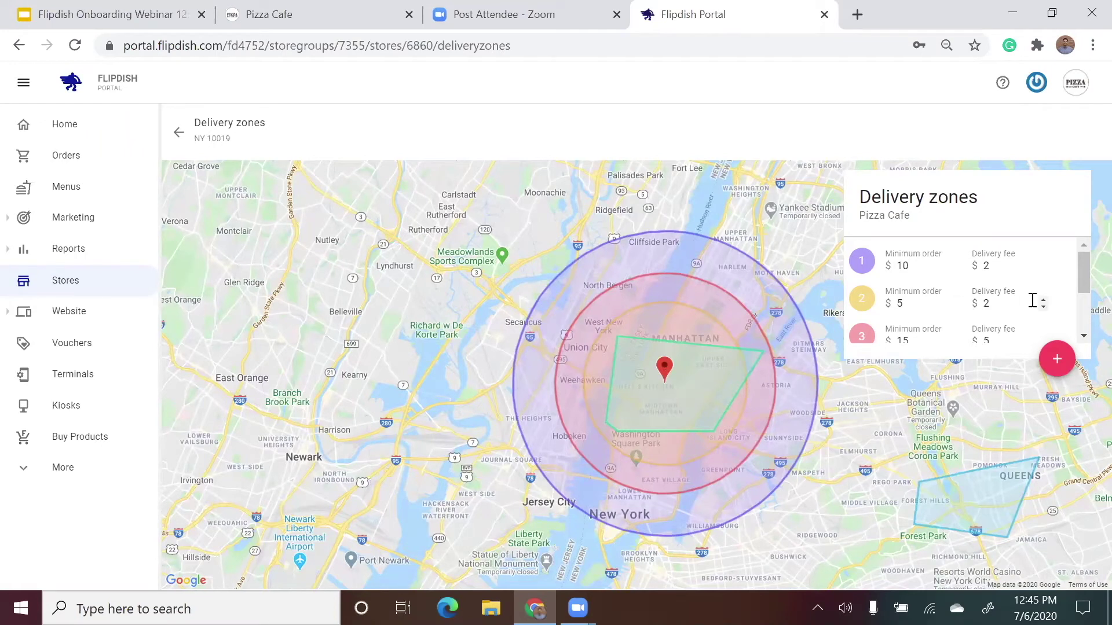
Set up a new polygon delivery zone with a 10 minimum order and 5 delivery fee
click(1067, 361)
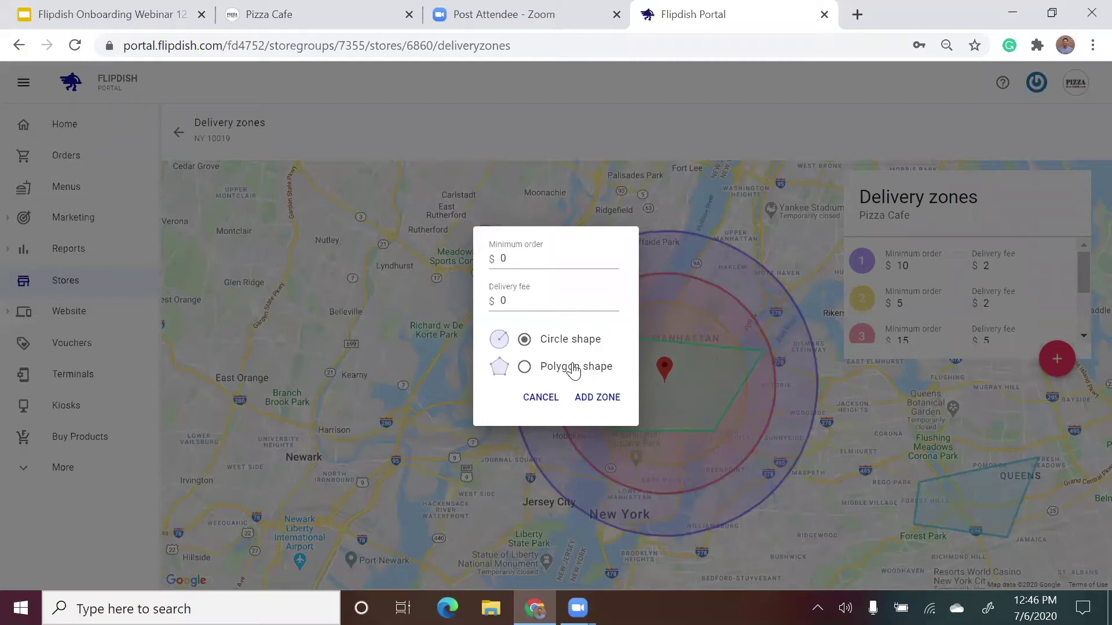
click(574, 371)
click(558, 253)
text(10)
click(554, 295)
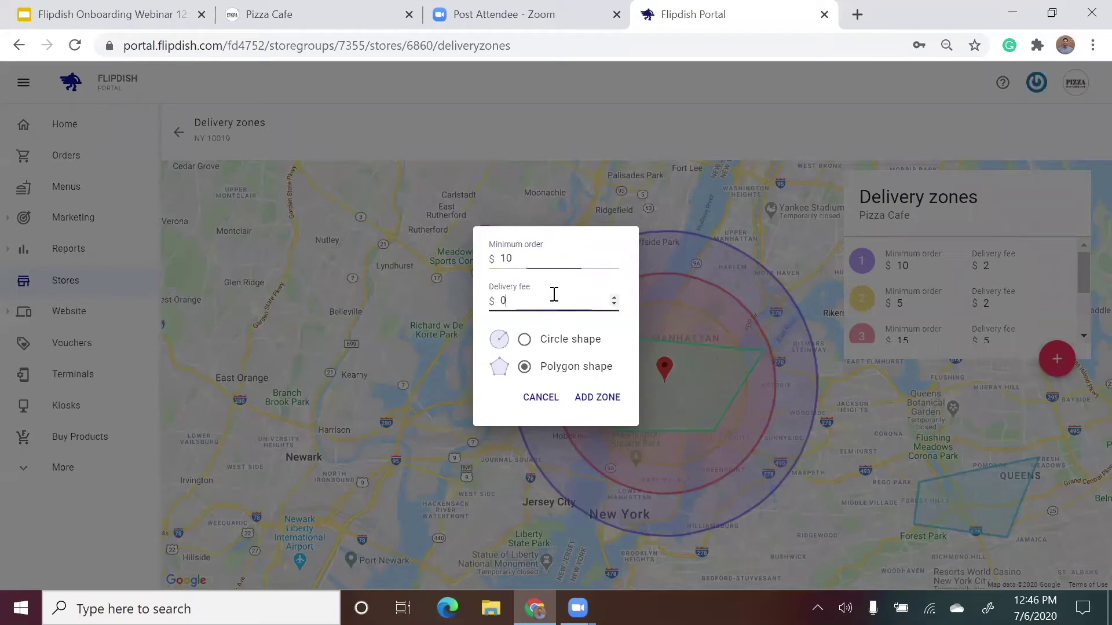
text(5)
click(584, 250)
Create the new zone 6, select it, and zoom the map in on Manhattan
click(605, 401)
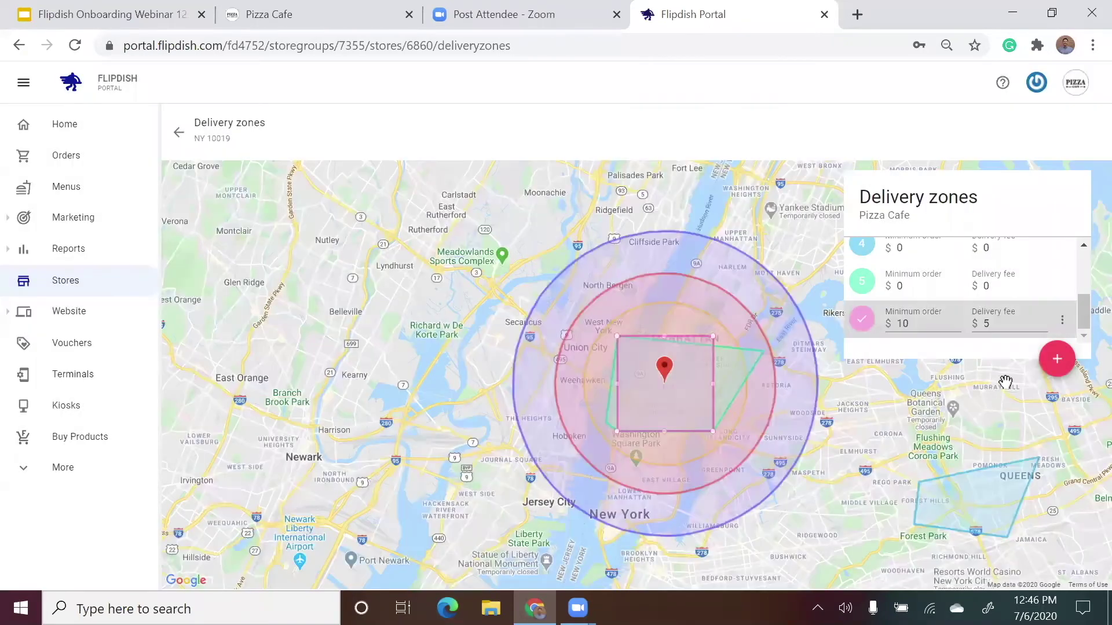
click(985, 326)
scroll(988, 392, up, 1)
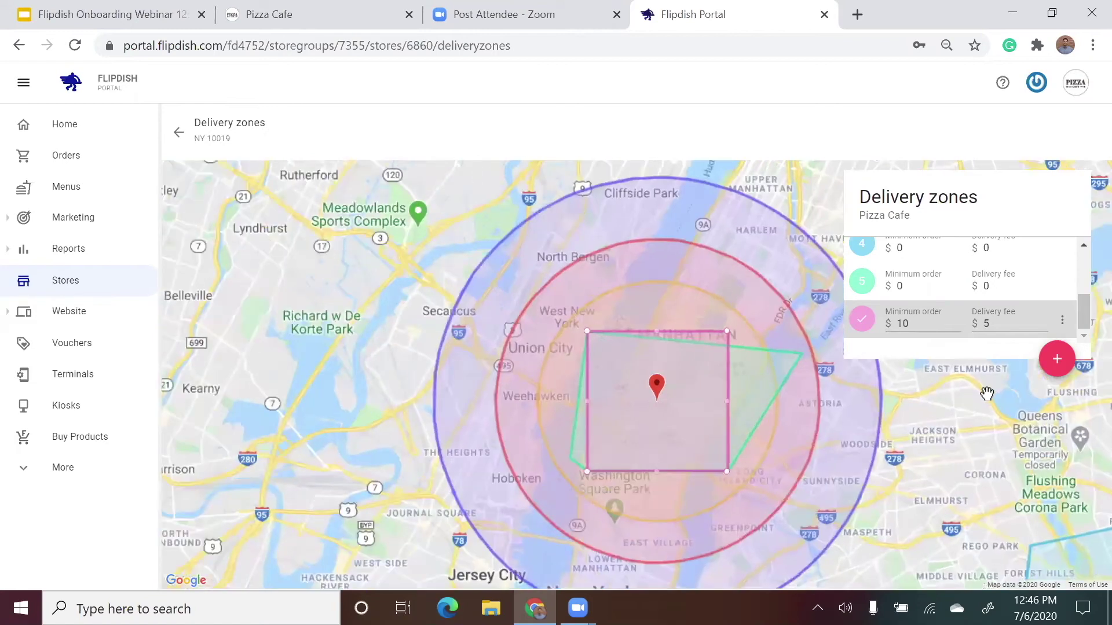
scroll(988, 388, up, 1)
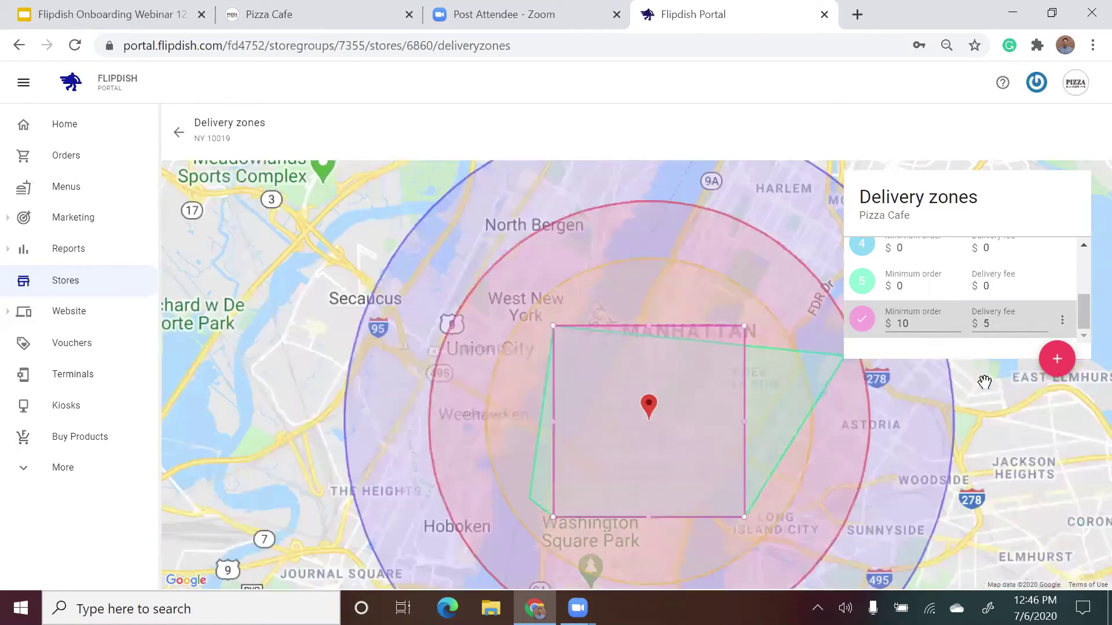
View zones 5, 3 and 2 on the map, then zone 5 again
click(966, 290)
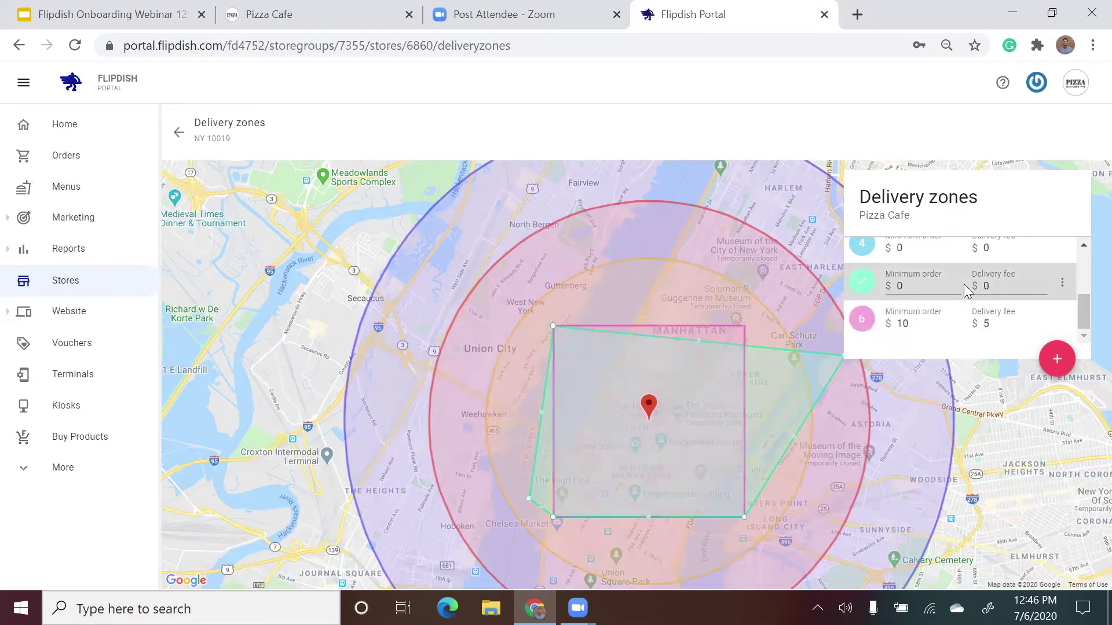
scroll(964, 284, up, 2)
click(964, 283)
click(956, 260)
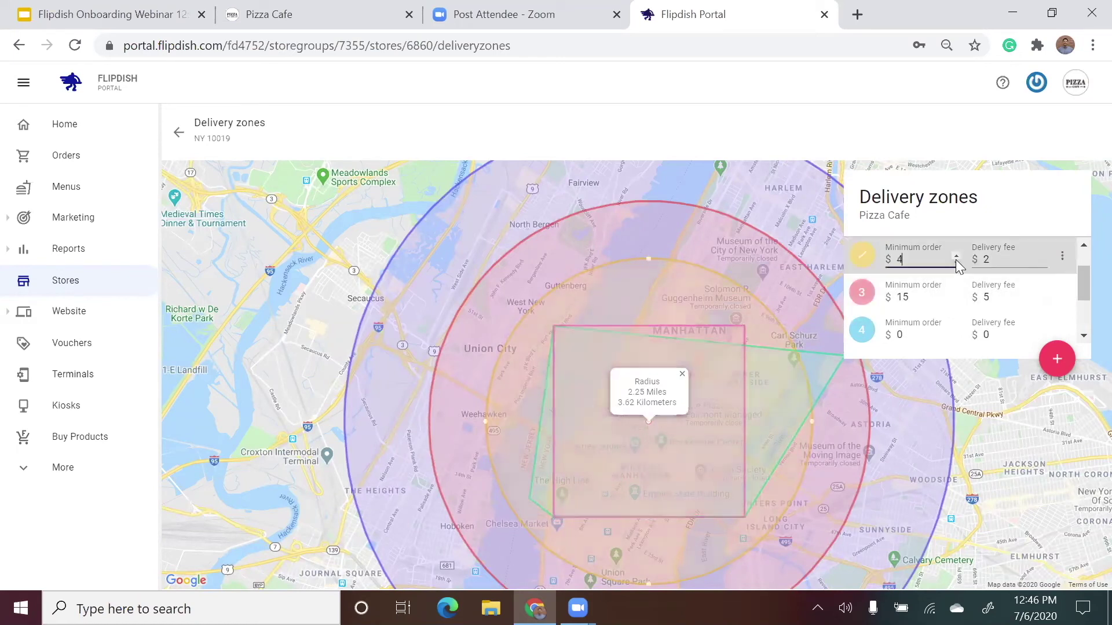
scroll(966, 260, down, 2)
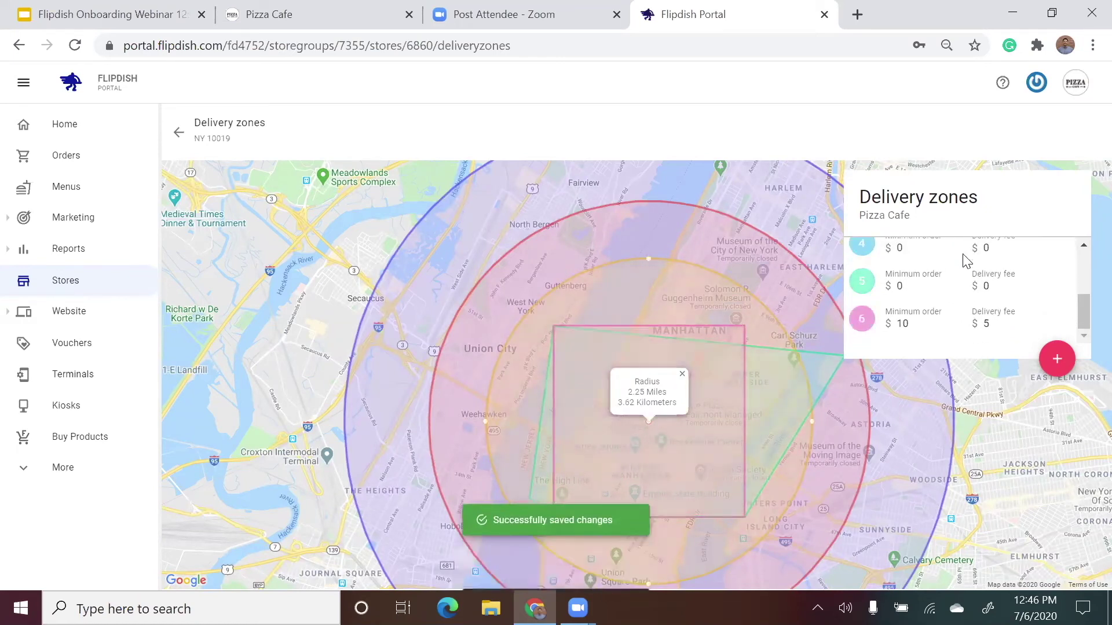
click(964, 278)
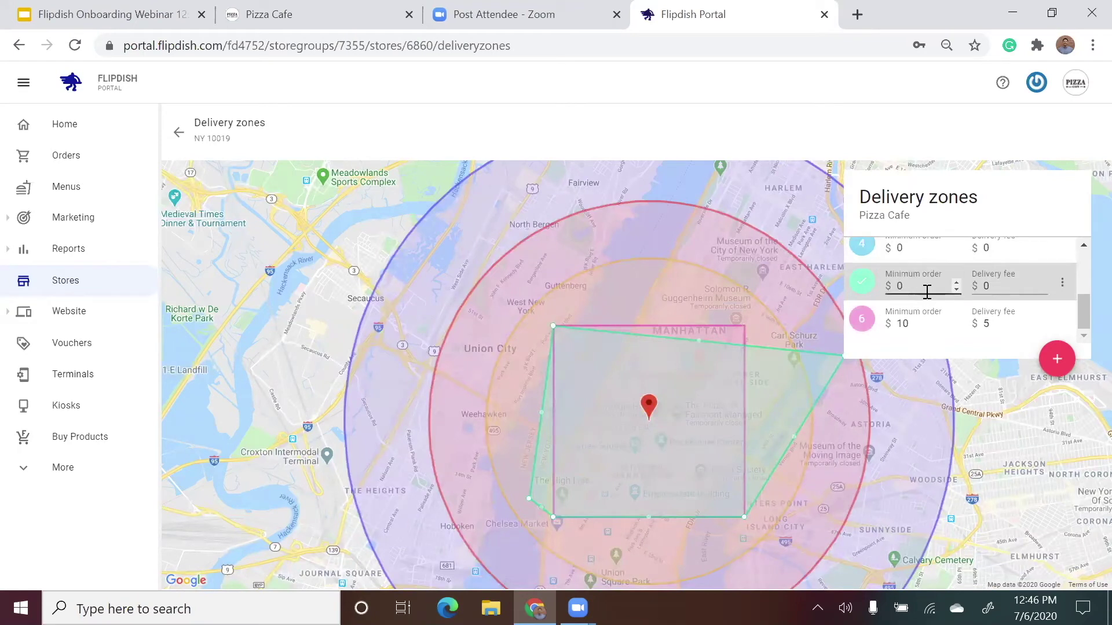
Reshape zone 6 into an irregular polygon around the Midtown store pin by moving corners and adding edge points
click(963, 316)
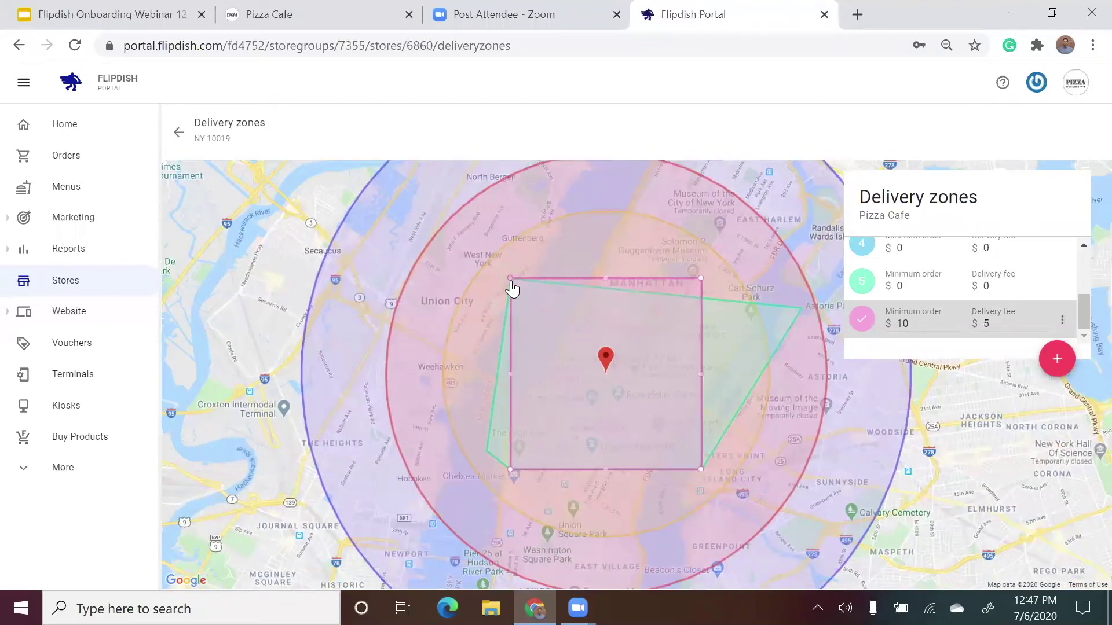
drag(511, 279, 569, 322)
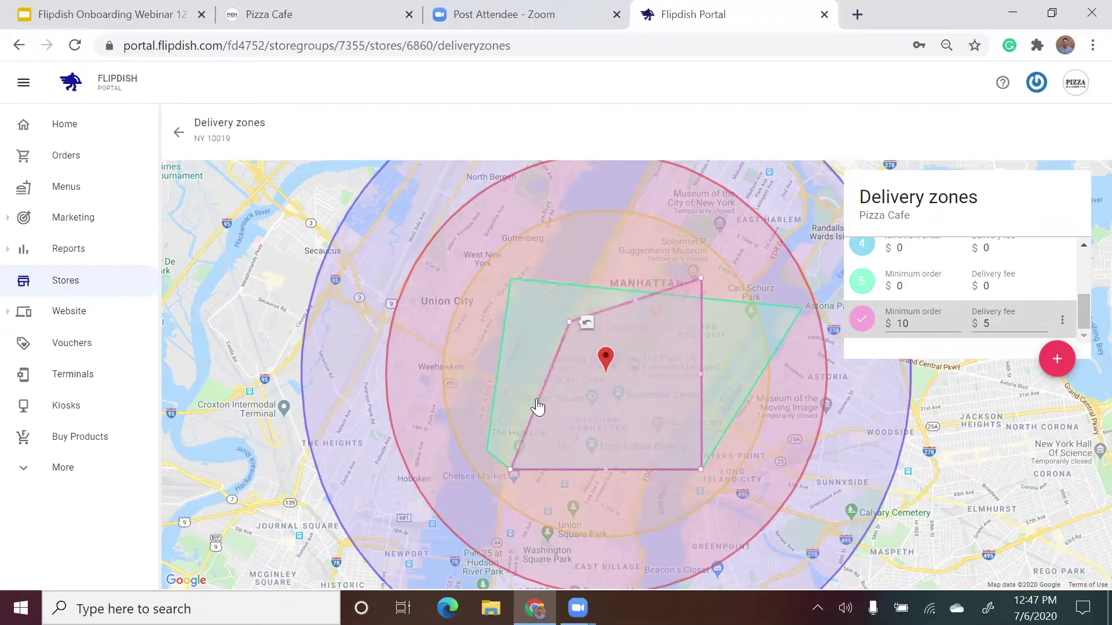
drag(539, 397, 531, 390)
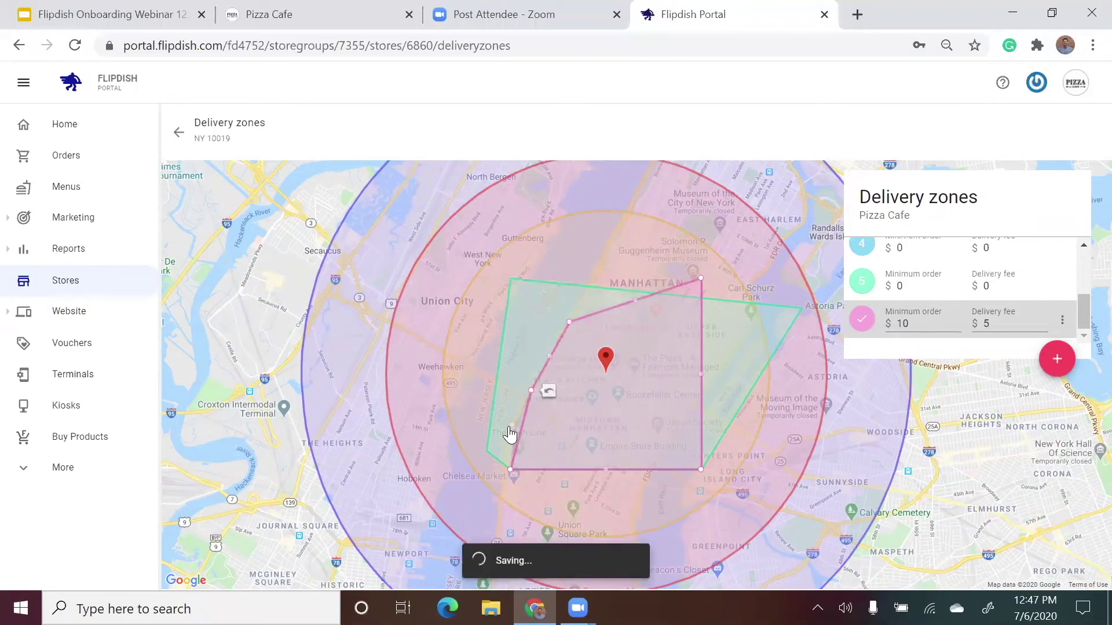
drag(519, 433, 511, 425)
drag(704, 282, 719, 363)
drag(685, 421, 685, 417)
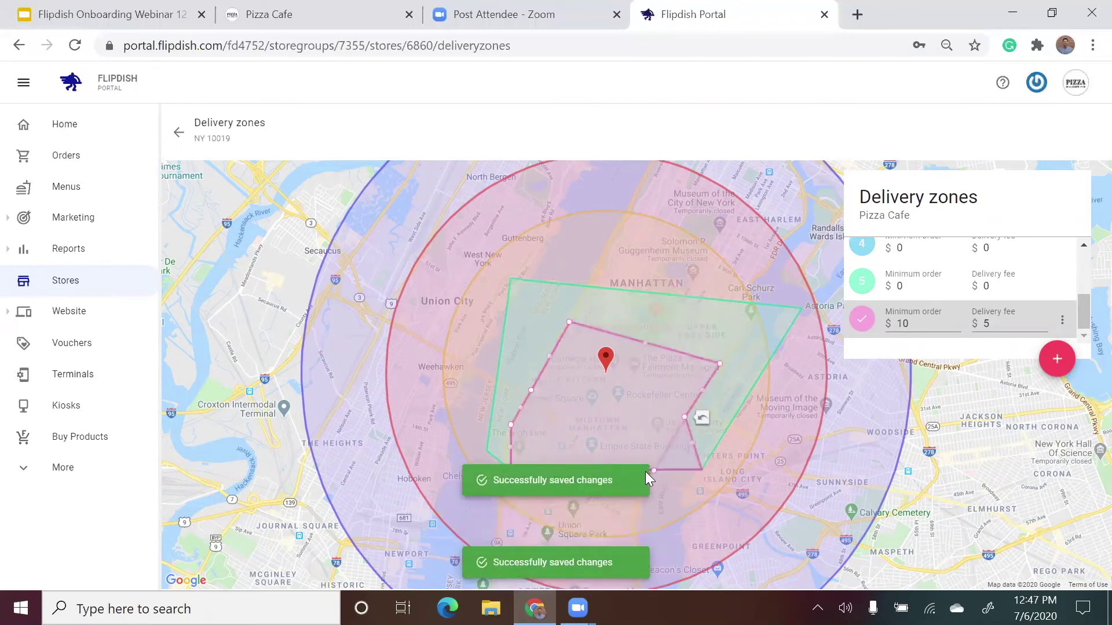
drag(702, 469, 651, 471)
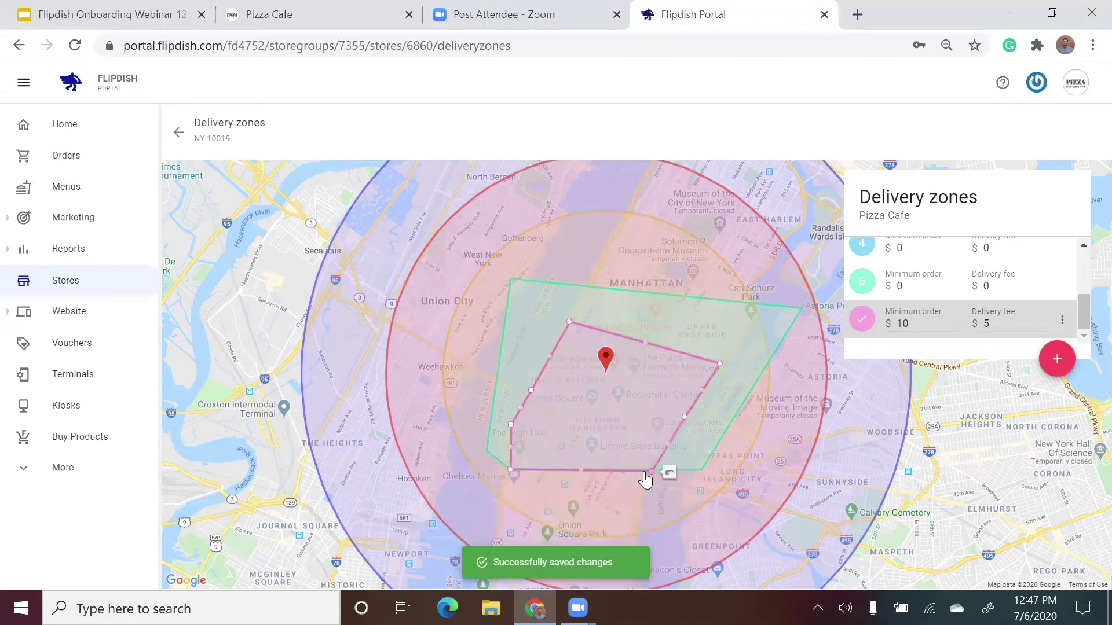
click(644, 472)
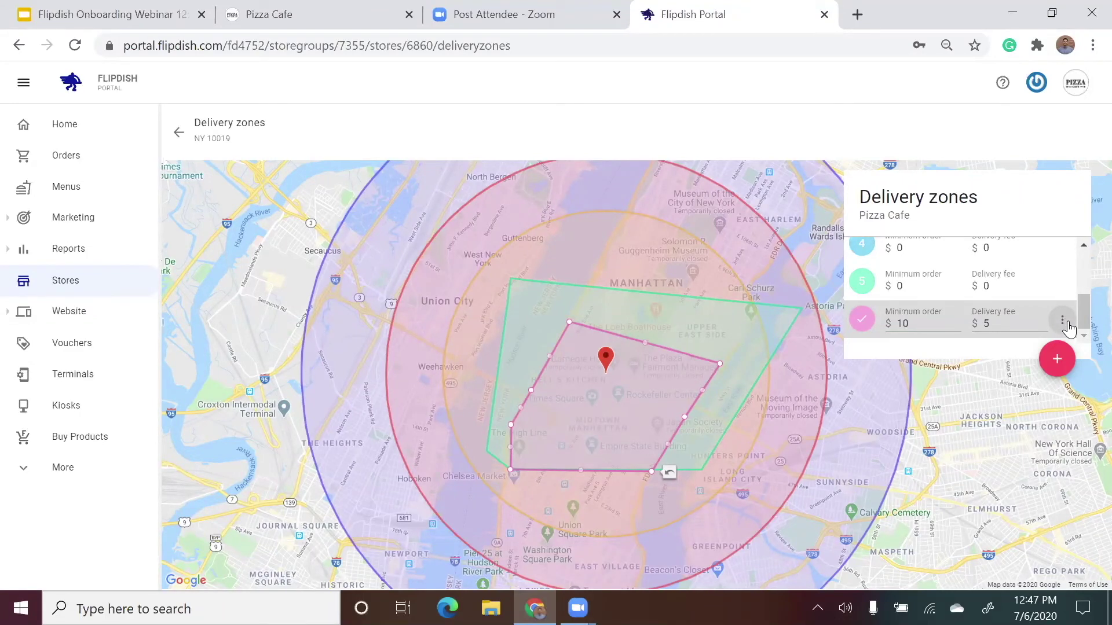
Choose Delete from zone 6's options menu
click(1064, 322)
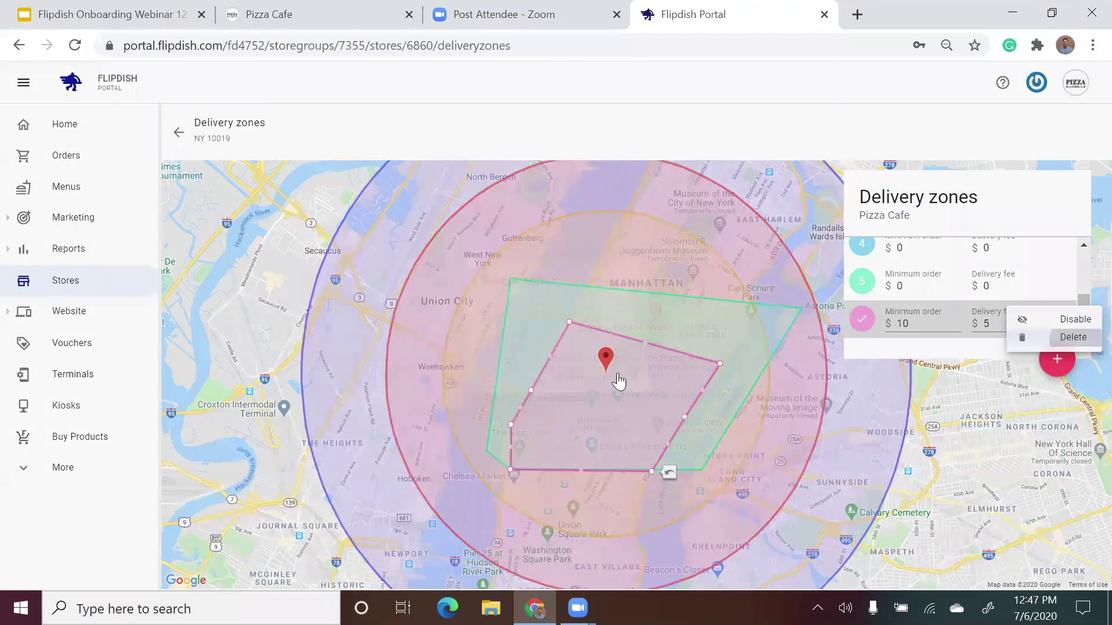
key(Return)
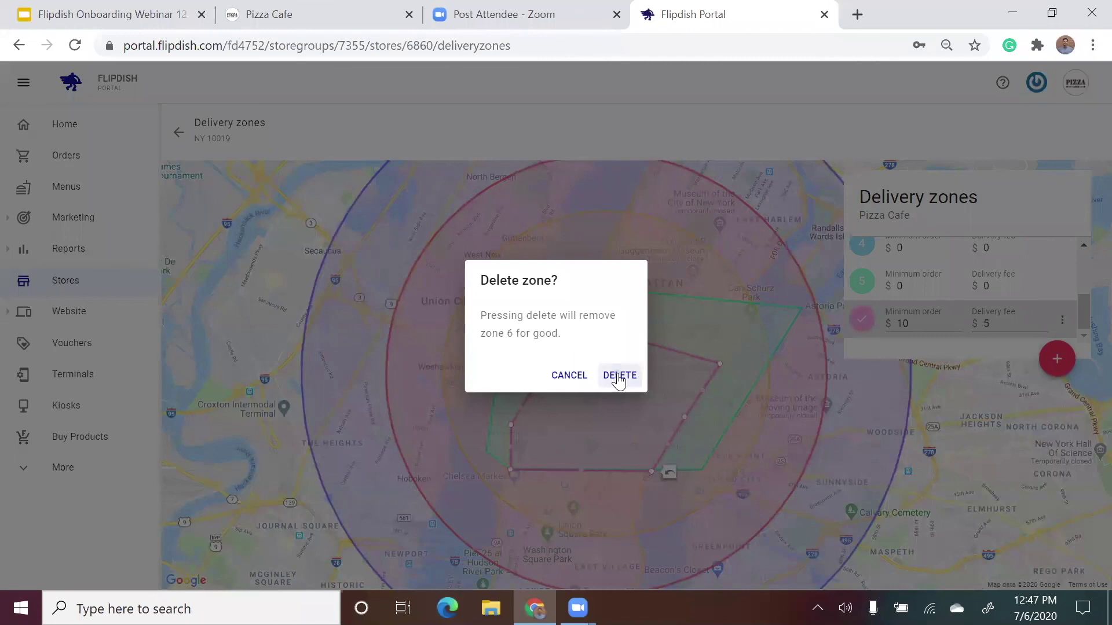
Confirm DELETE in the 'Delete zone?' dialog for zone 6
click(618, 377)
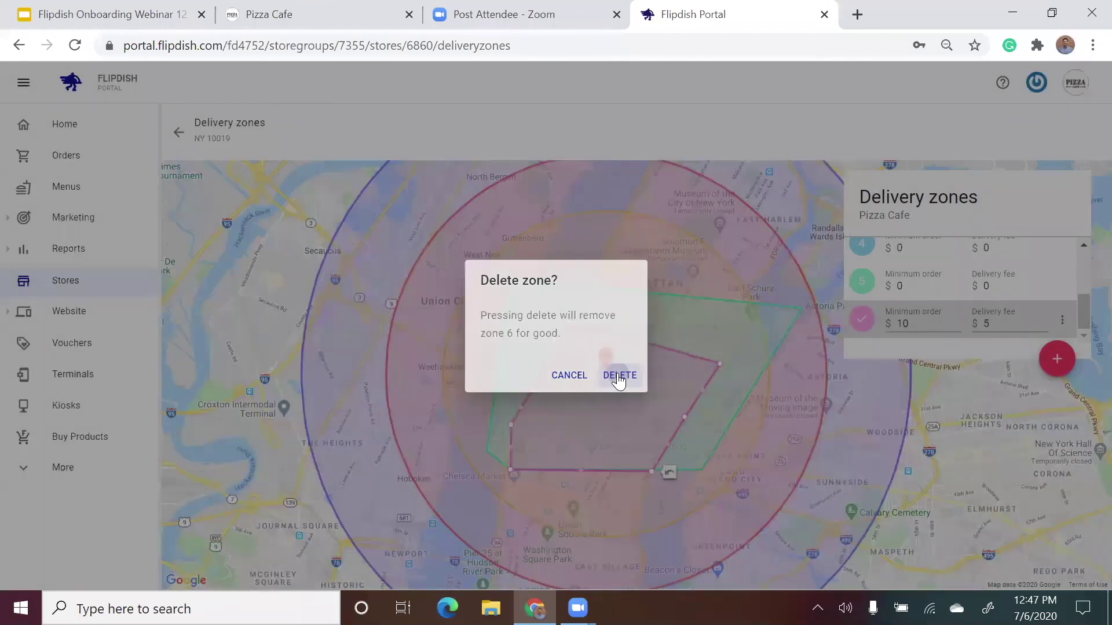